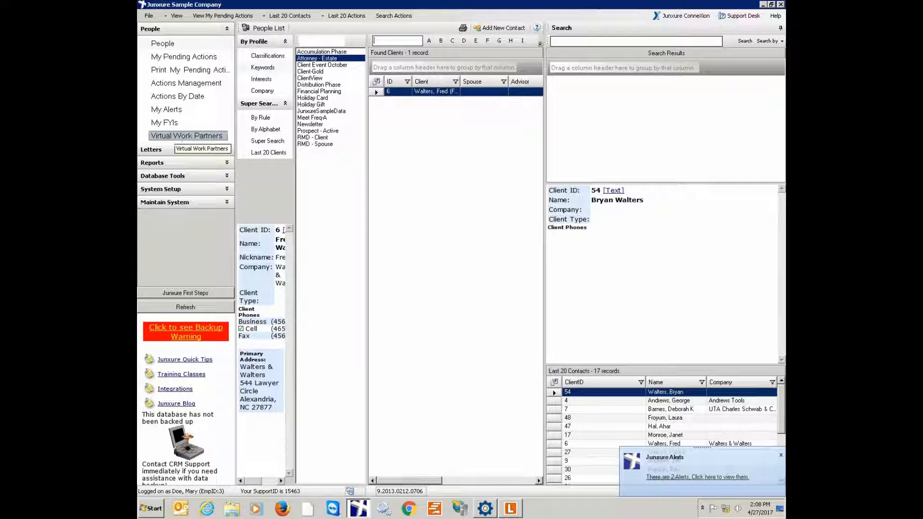
- Switch to Laserfiche to examine the advisor's existing client folders and return to Junxure
{"action": "left_click", "coordinate": [486, 203]}
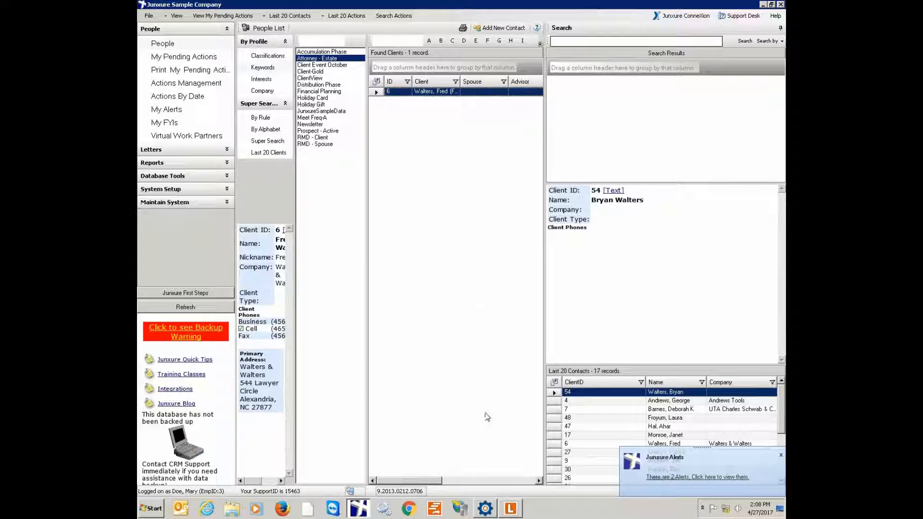
{"action": "left_click", "coordinate": [516, 513]}
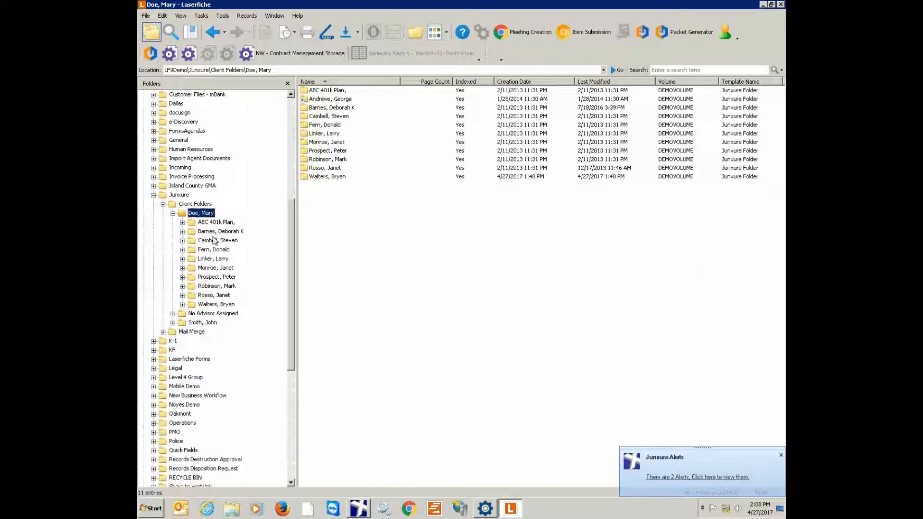
{"action": "left_click", "coordinate": [364, 514]}
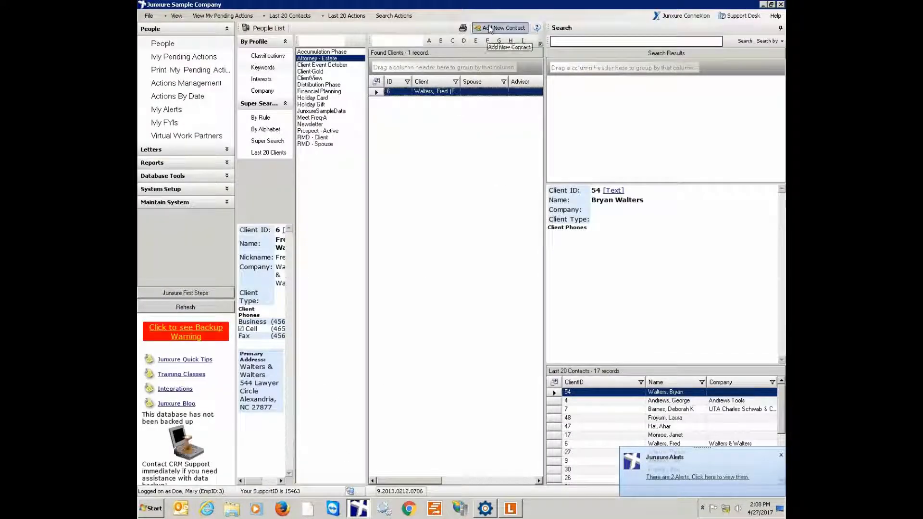
- Start a new contact and enter the client's last name and first name
{"action": "left_click", "coordinate": [490, 28]}
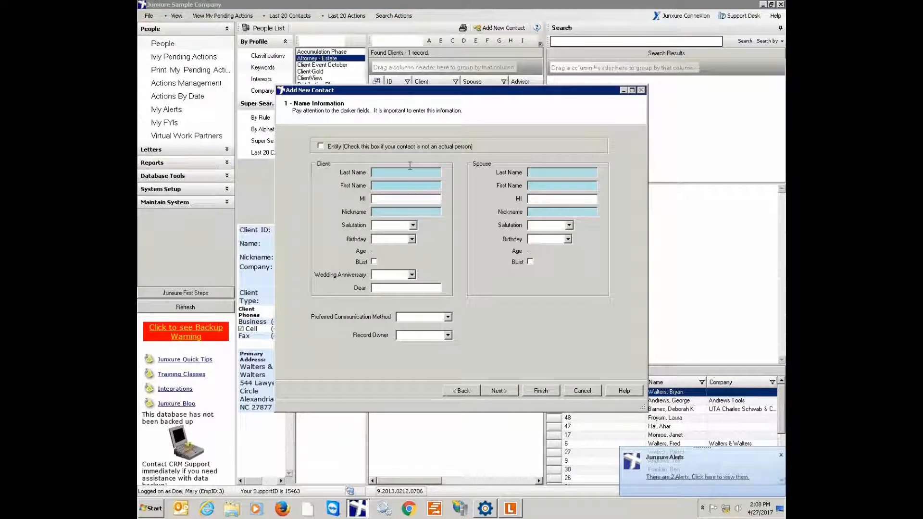
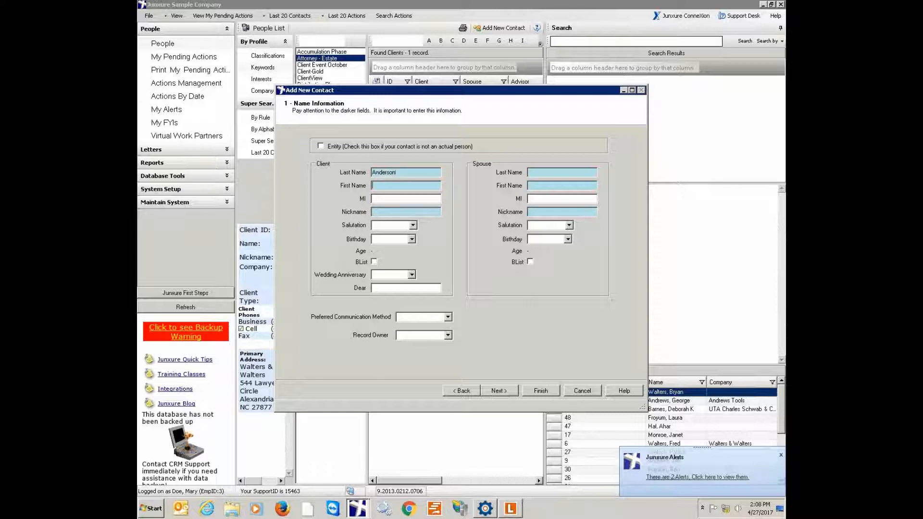
{"action": "key", "text": "Tab"}
- Set the new contact's preferred communication method to Email and the record owner to <Everyone>, completing the name information
{"action": "left_click", "coordinate": [447, 317]}
{"action": "left_click", "coordinate": [431, 327]}
{"action": "left_click", "coordinate": [448, 336]}
{"action": "left_click", "coordinate": [422, 345]}
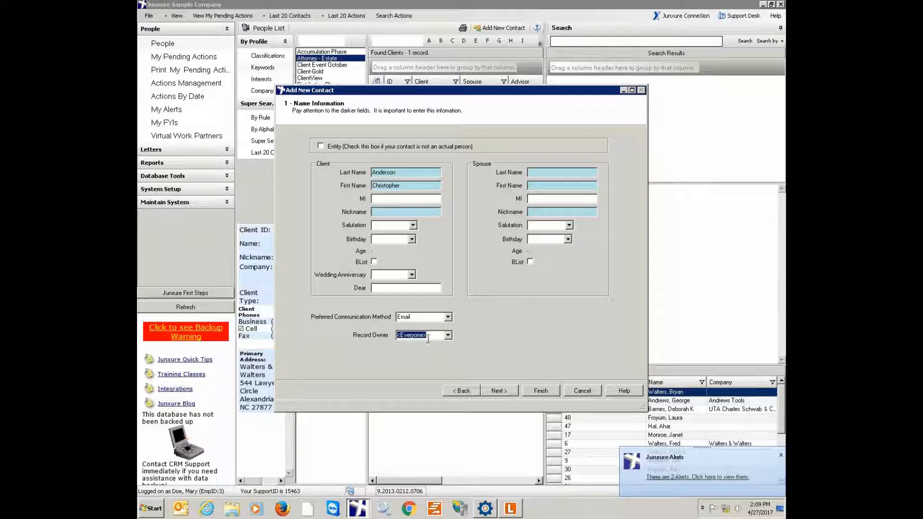
{"action": "left_click", "coordinate": [500, 393]}
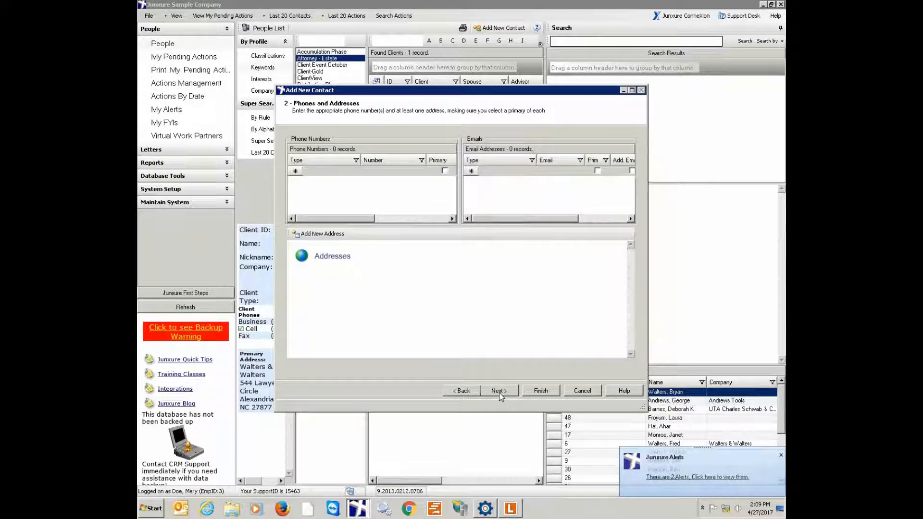
- Skip phones and addresses, and set Source to Cold Call, Advisor 1 to the first listed advisor and Contract Date to 04/27/2017
{"action": "left_click", "coordinate": [499, 391]}
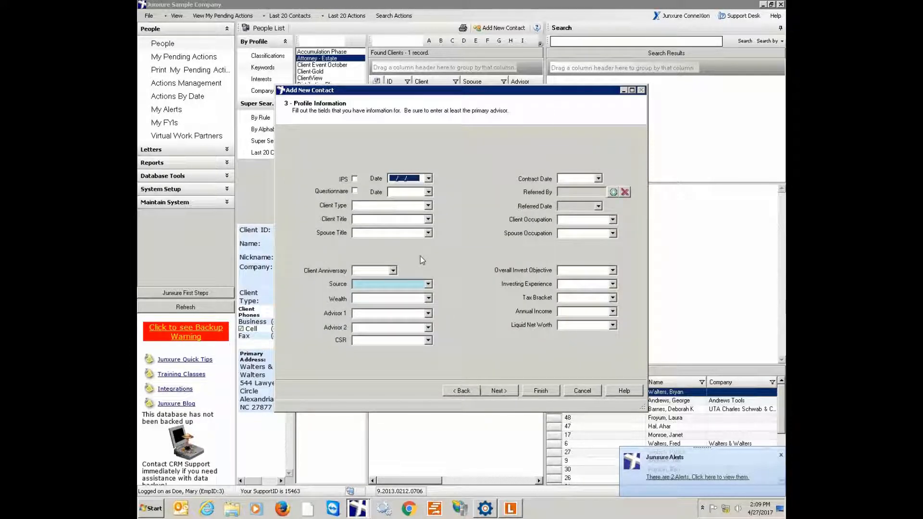
{"action": "left_click", "coordinate": [428, 284]}
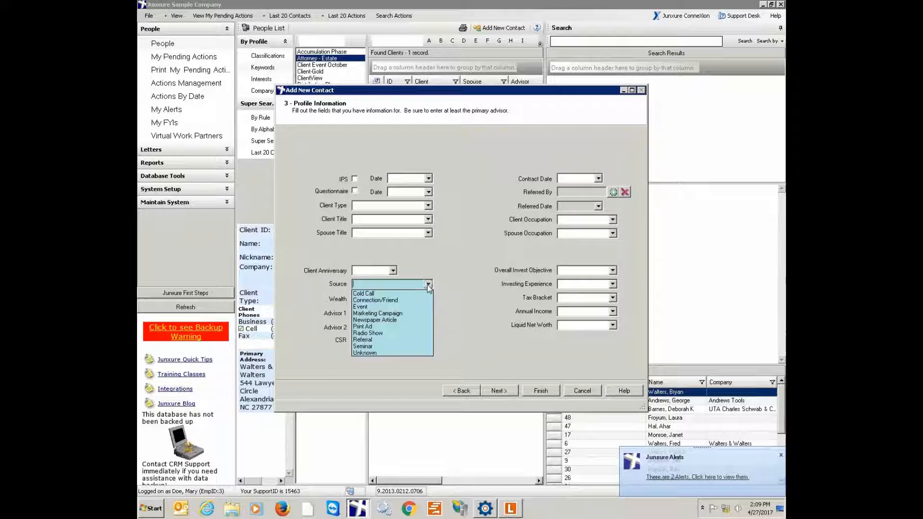
{"action": "left_click", "coordinate": [380, 294]}
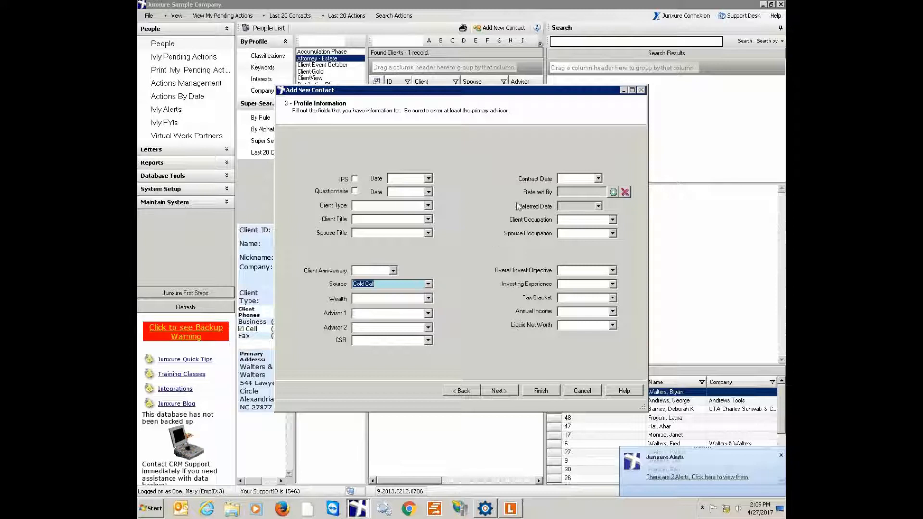
{"action": "left_click", "coordinate": [427, 313]}
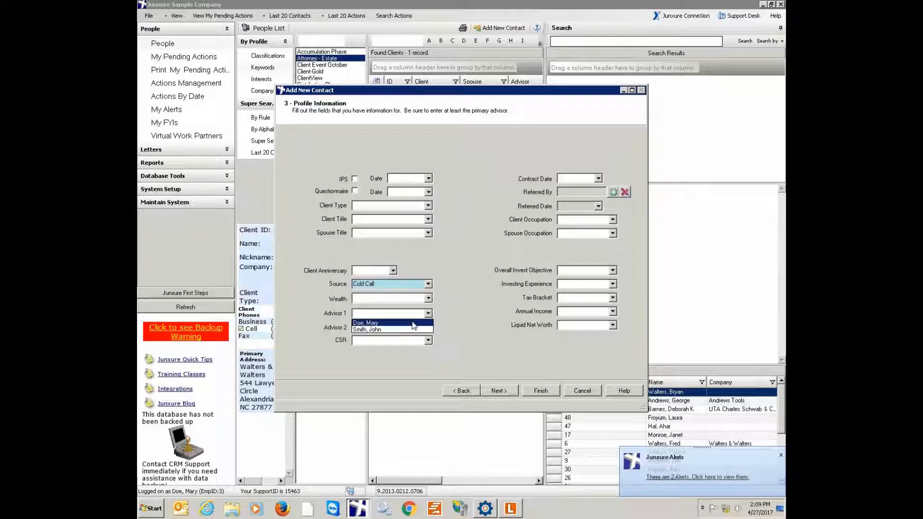
{"action": "left_click", "coordinate": [413, 323]}
{"action": "left_click", "coordinate": [599, 180]}
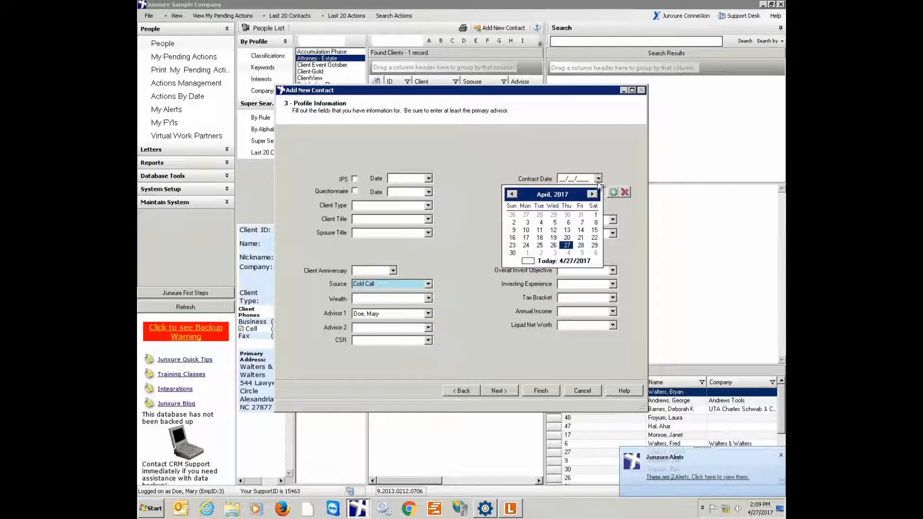
{"action": "left_click", "coordinate": [561, 243]}
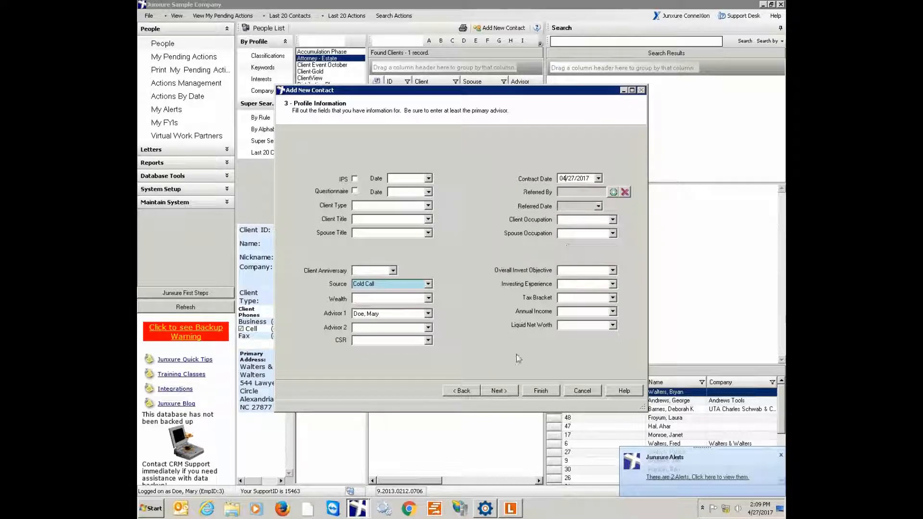
- Finish creating the contact and dismiss the follow-up prompts to reach its record
{"action": "left_click", "coordinate": [540, 390]}
{"action": "left_click", "coordinate": [546, 284]}
{"action": "left_click", "coordinate": [550, 287]}
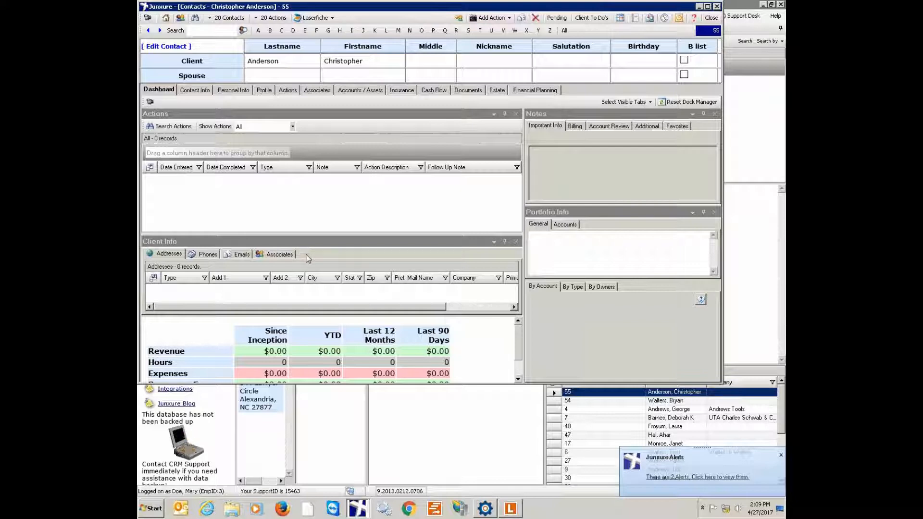
- Search Laserfiche from the contact record, create the missing client folder and expand its subfolders
{"action": "left_click", "coordinate": [331, 18]}
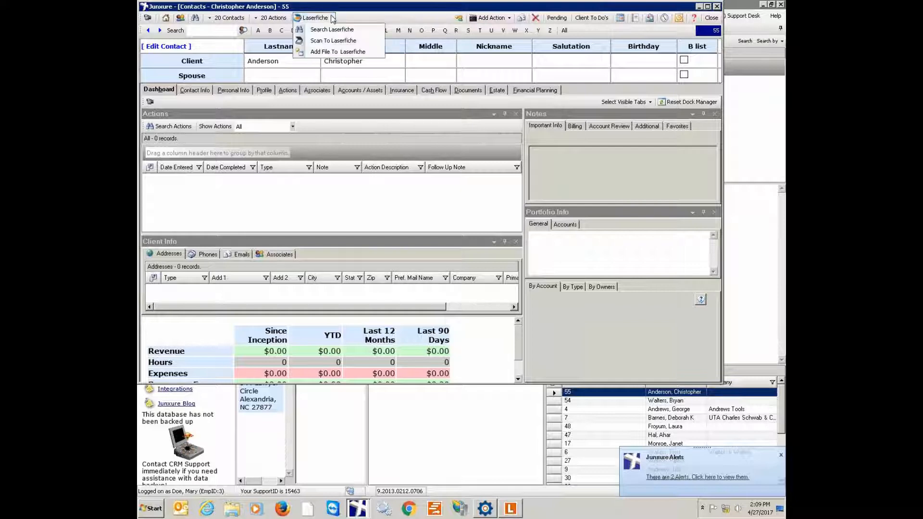
{"action": "left_click", "coordinate": [332, 31]}
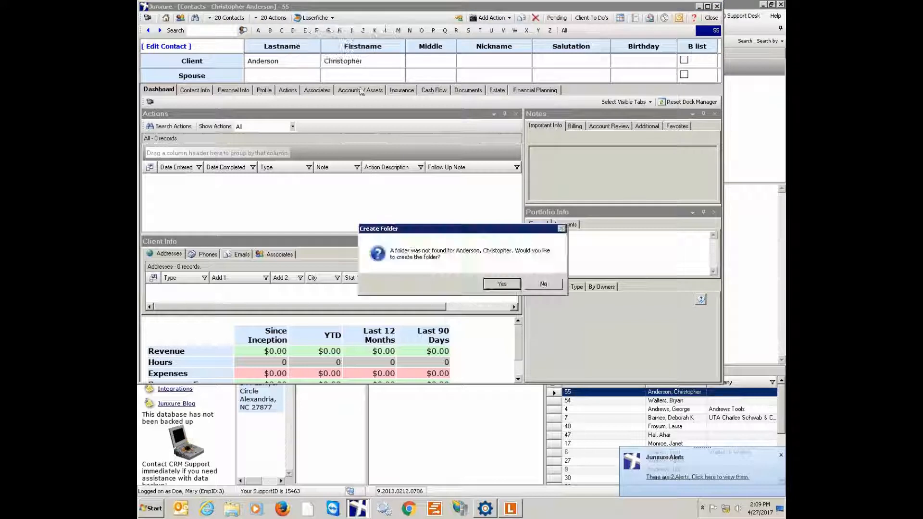
{"action": "left_click", "coordinate": [502, 284]}
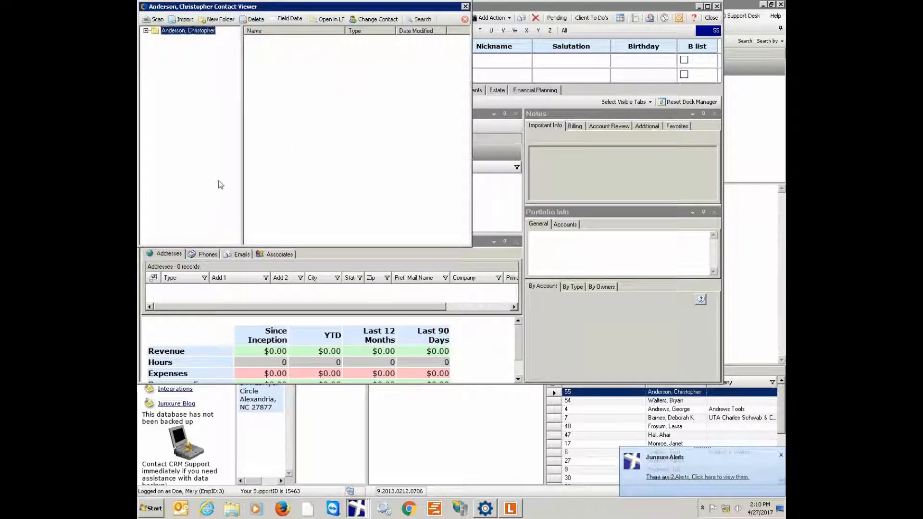
{"action": "left_click", "coordinate": [145, 31]}
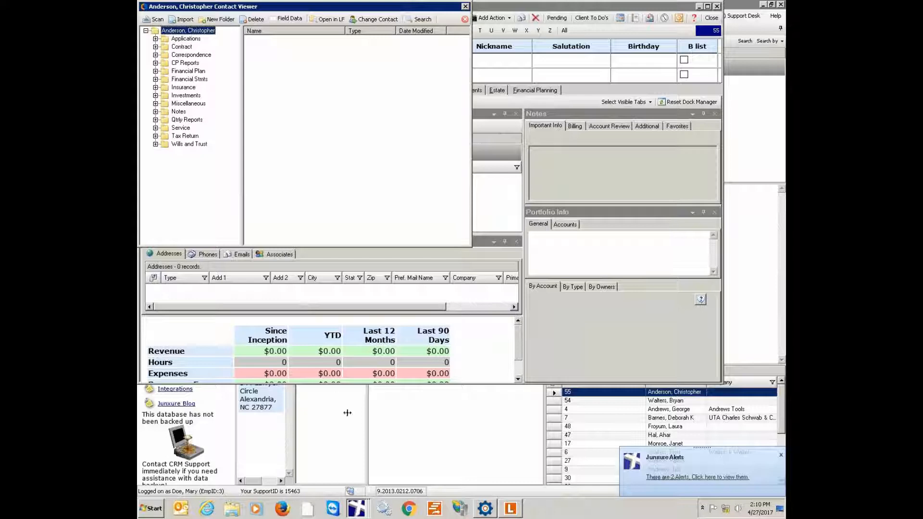
- Switch to Laserfiche, refresh the Junxure client folders and open the new client's folder under its advisor
{"action": "left_click", "coordinate": [509, 509]}
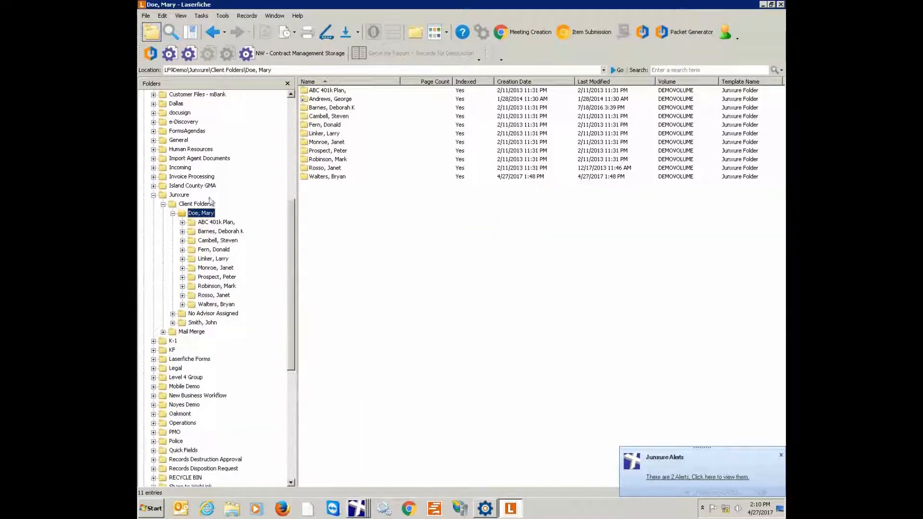
{"action": "left_click", "coordinate": [179, 196]}
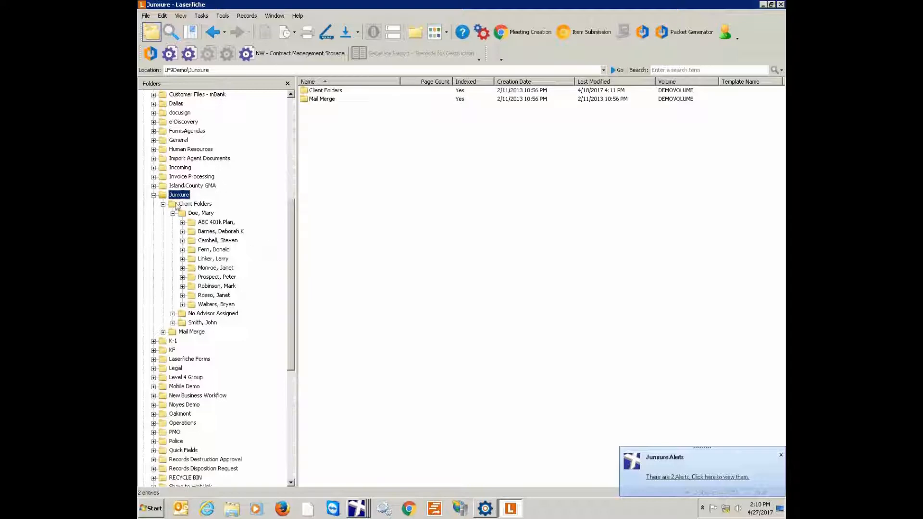
{"action": "left_click", "coordinate": [207, 216]}
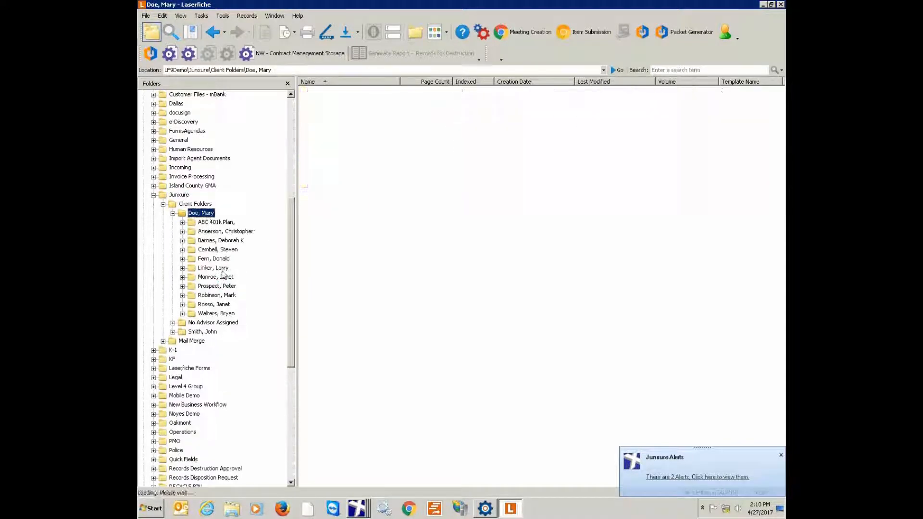
{"action": "double_click", "coordinate": [354, 99]}
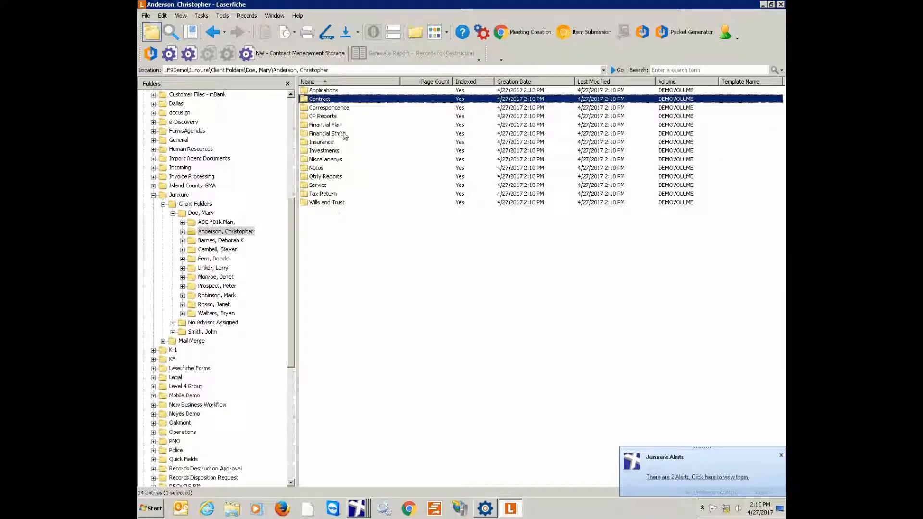
- Examine the new client's subfolders in Laserfiche, from Applications through Tax Return
{"action": "left_click", "coordinate": [326, 92]}
{"action": "key", "text": "Down"}
{"action": "key", "text": "Down"}
{"action": "key", "text": "Down"}
{"action": "key", "text": "Down"}
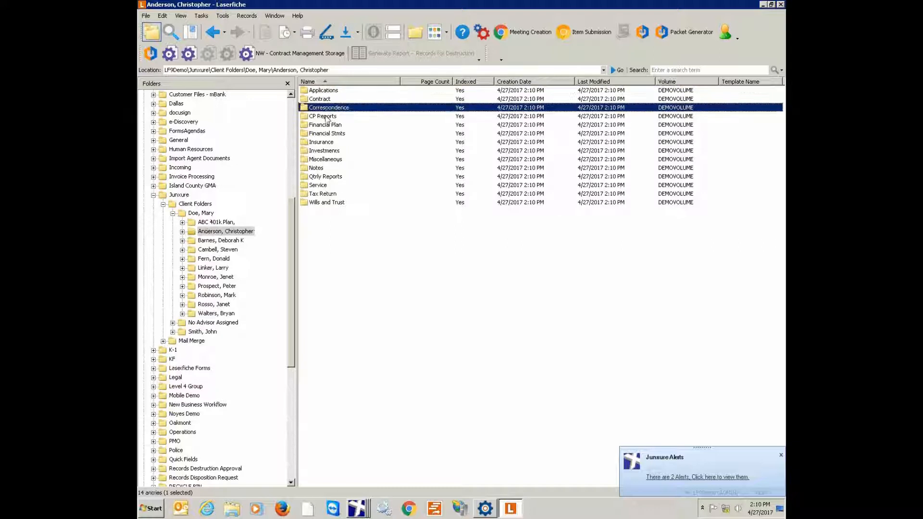
{"action": "key", "text": "Down"}
{"action": "key", "text": "Down"}
{"action": "key", "text": "Down"}
{"action": "key", "text": "Down"}
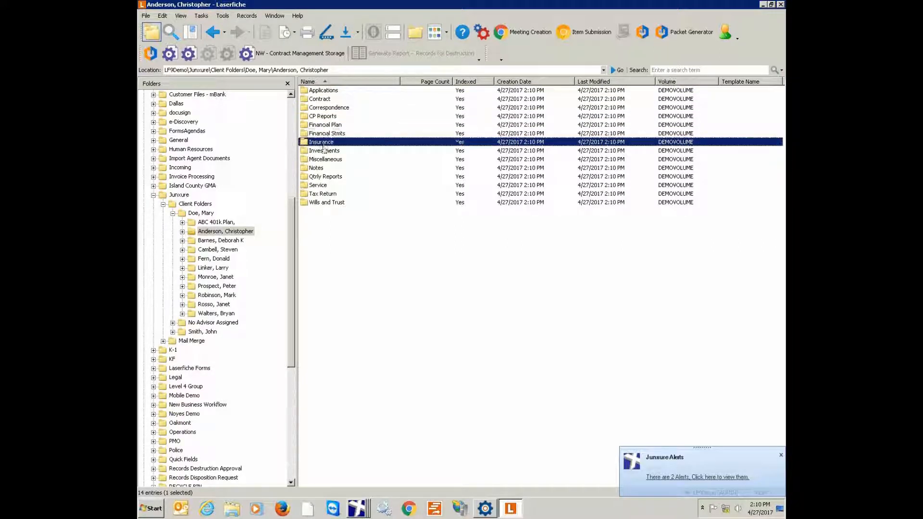
{"action": "key", "text": "Down"}
{"action": "key", "text": "Down"}
{"action": "key", "text": "Down"}
{"action": "key", "text": "Down"}
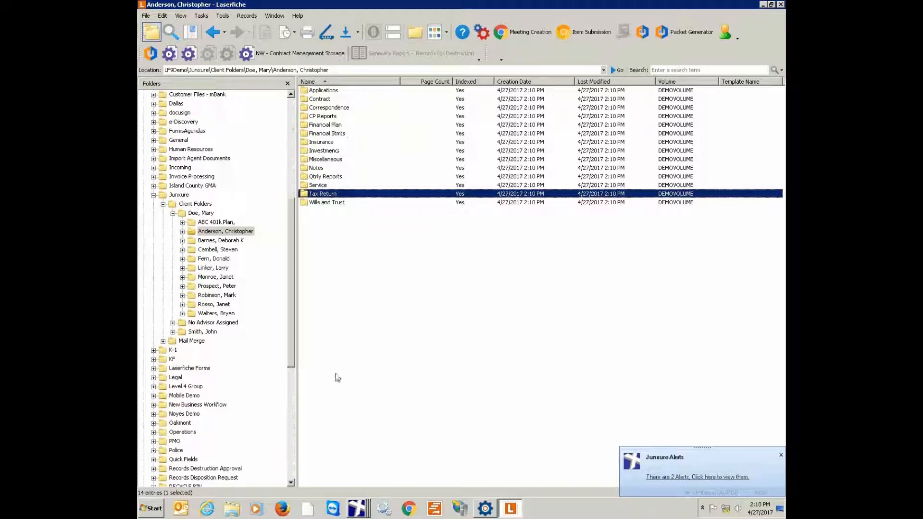
- Switch back to the client's Junxure record, view the Laserfiche contact viewer and close it
{"action": "right_click", "coordinate": [357, 510]}
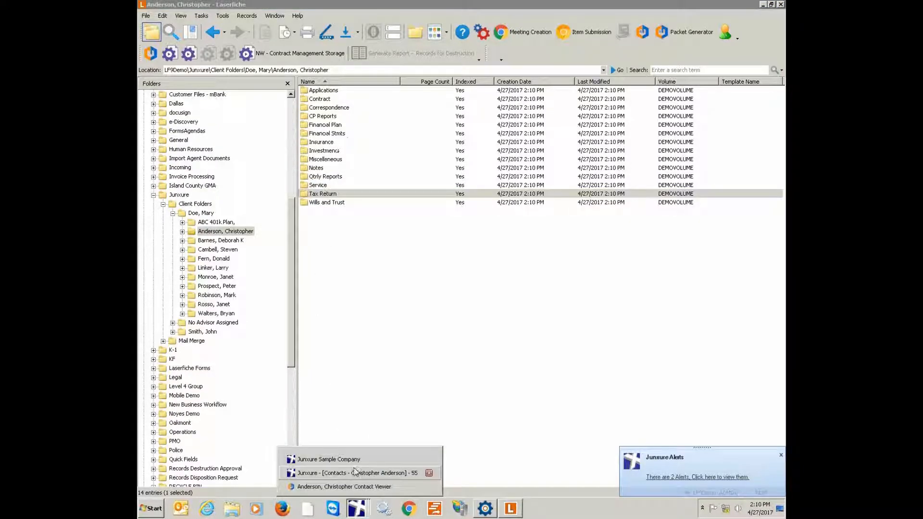
{"action": "left_click", "coordinate": [359, 474]}
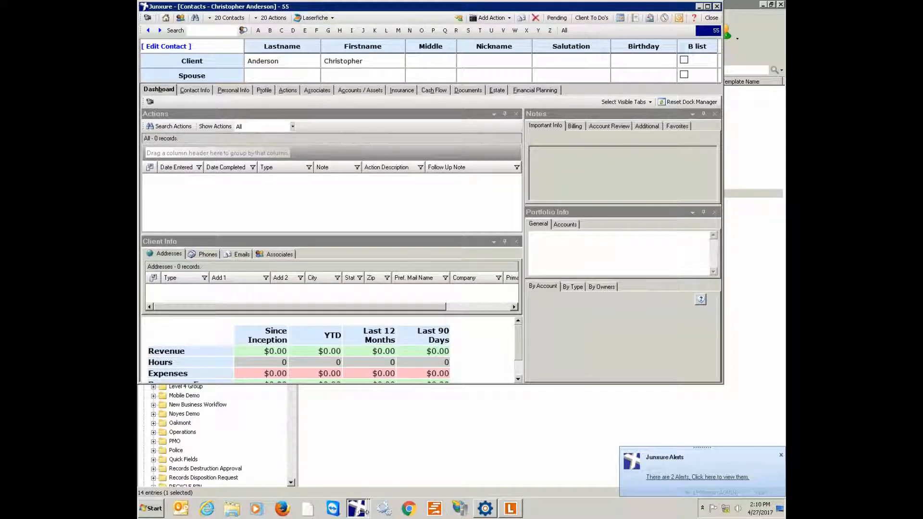
{"action": "mouse_move", "coordinate": [358, 510]}
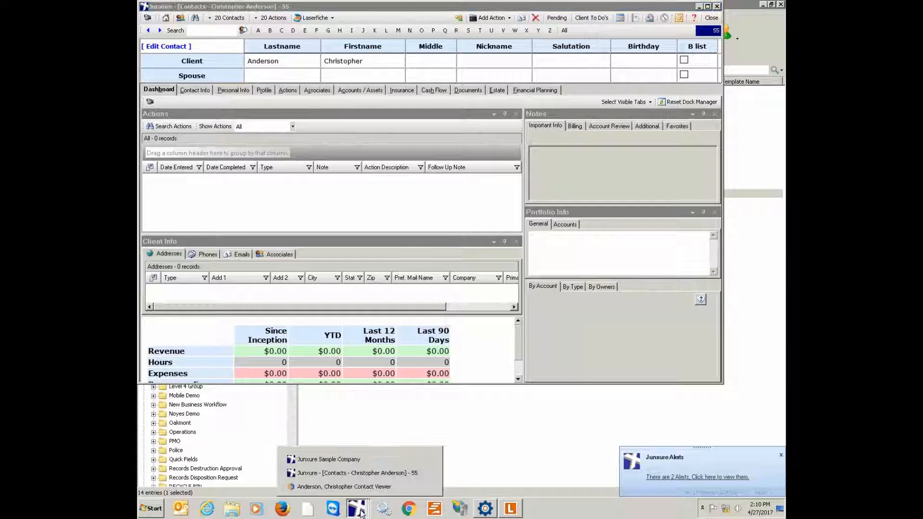
{"action": "left_click", "coordinate": [359, 487]}
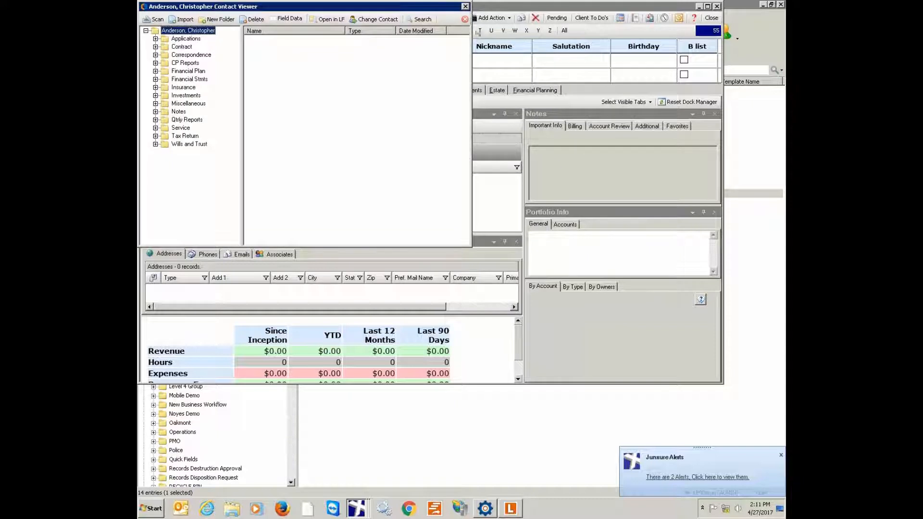
{"action": "left_click", "coordinate": [466, 7]}
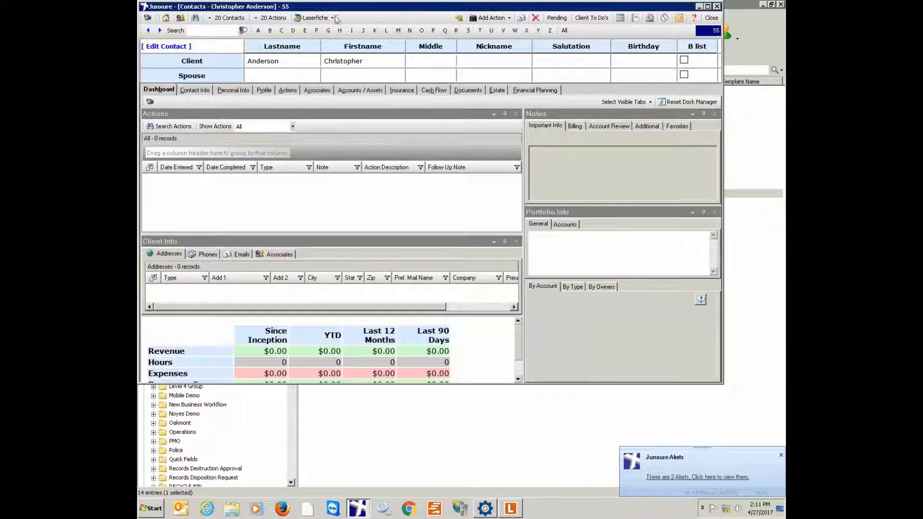
- Search Laserfiche from the contact record again and expand the client folder in the contact viewer
{"action": "left_click", "coordinate": [332, 19]}
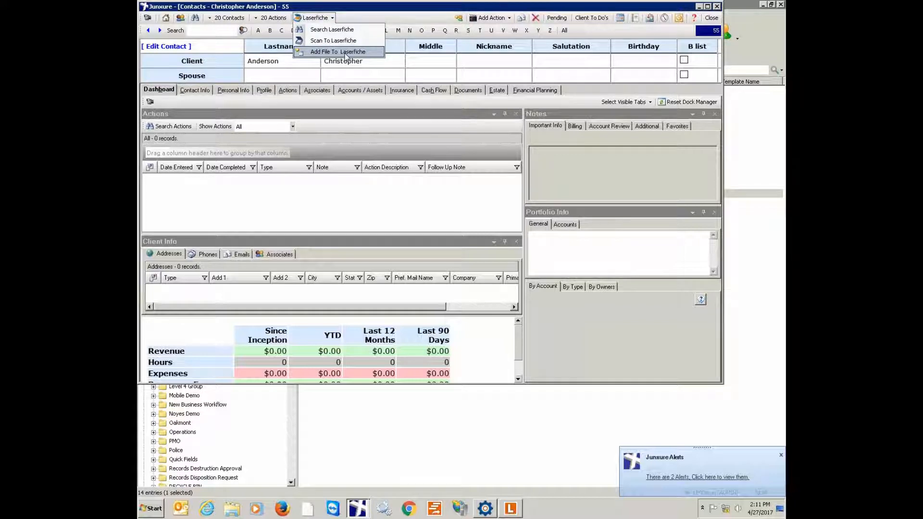
{"action": "left_click", "coordinate": [338, 31]}
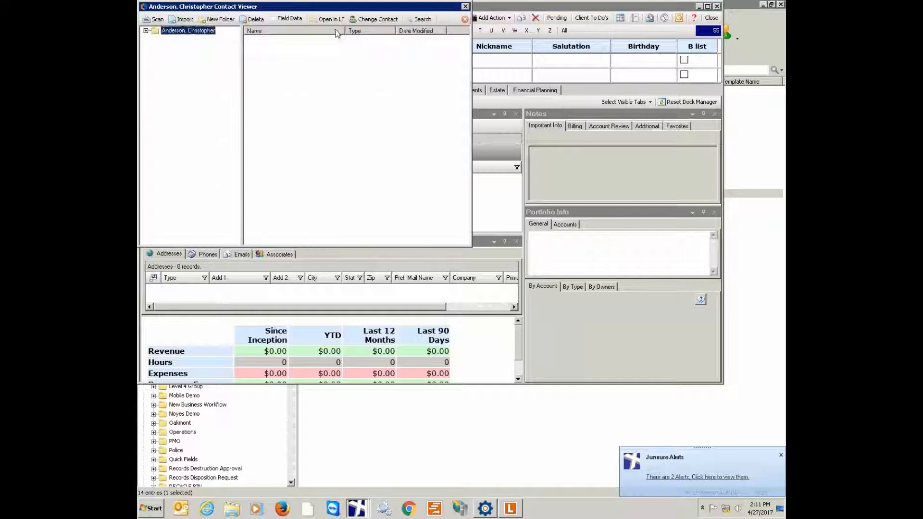
{"action": "left_click", "coordinate": [147, 31]}
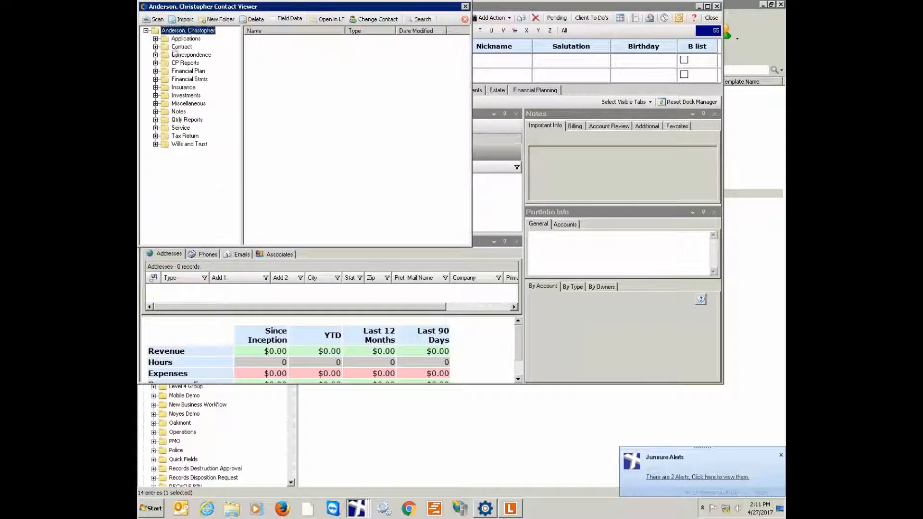
- Minimize the Laserfiche and contact record windows, and add SAMPLE 1.pdf from the desktop to the client's Contract folder
{"action": "left_click", "coordinate": [763, 5]}
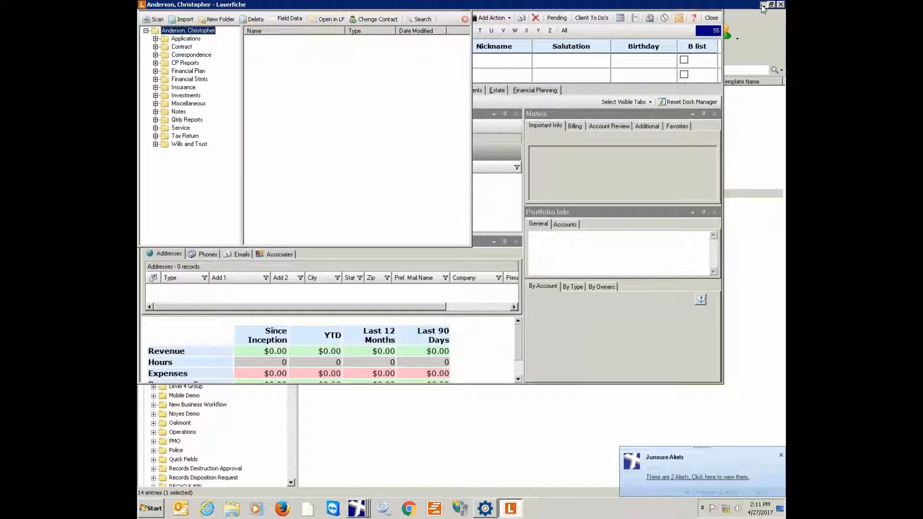
{"action": "left_click", "coordinate": [700, 6]}
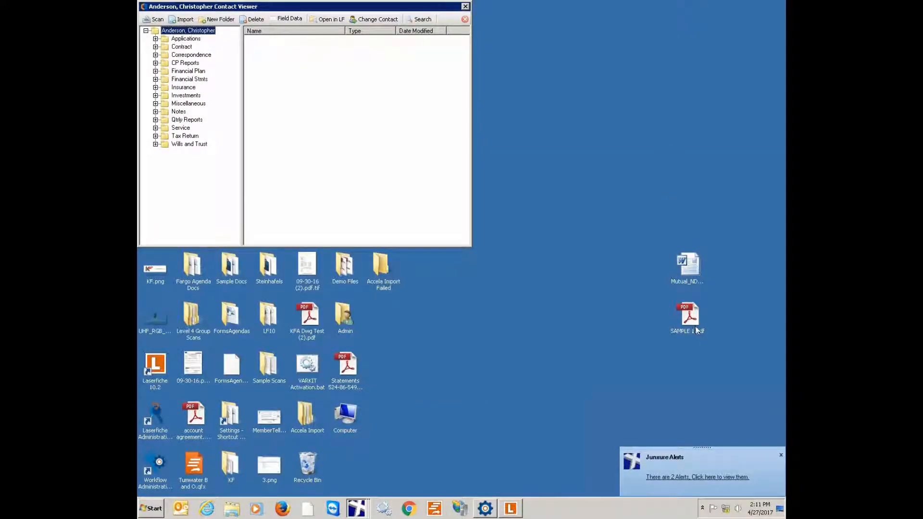
{"action": "left_click_drag", "start_coordinate": [695, 329], "coordinate": [157, 51]}
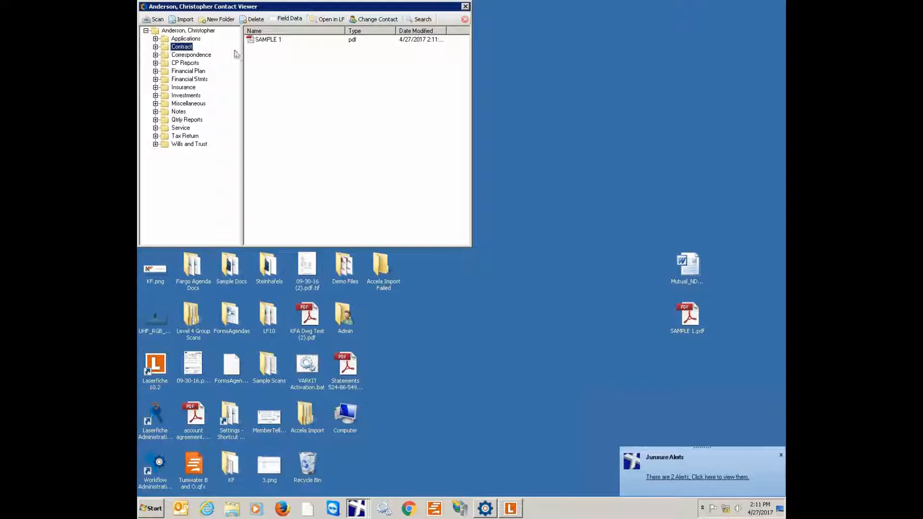
{"action": "left_click", "coordinate": [276, 39]}
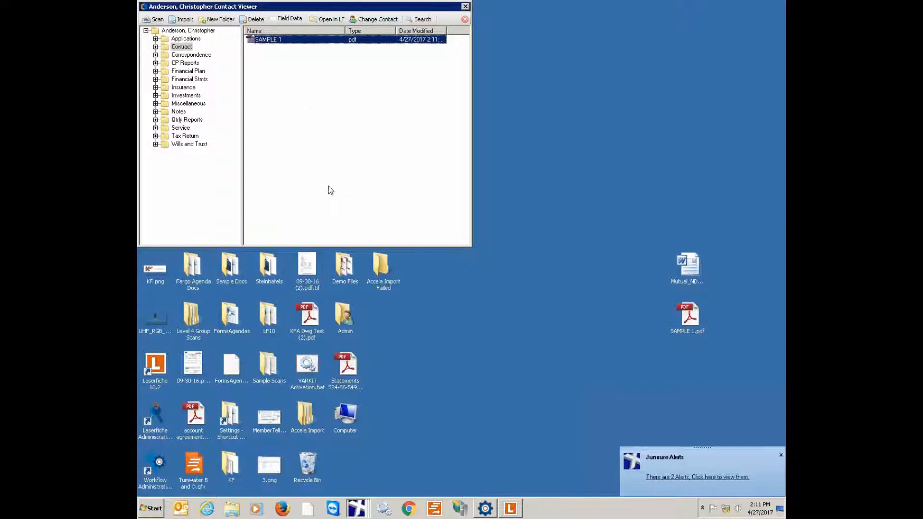
{"action": "left_click", "coordinate": [356, 508]}
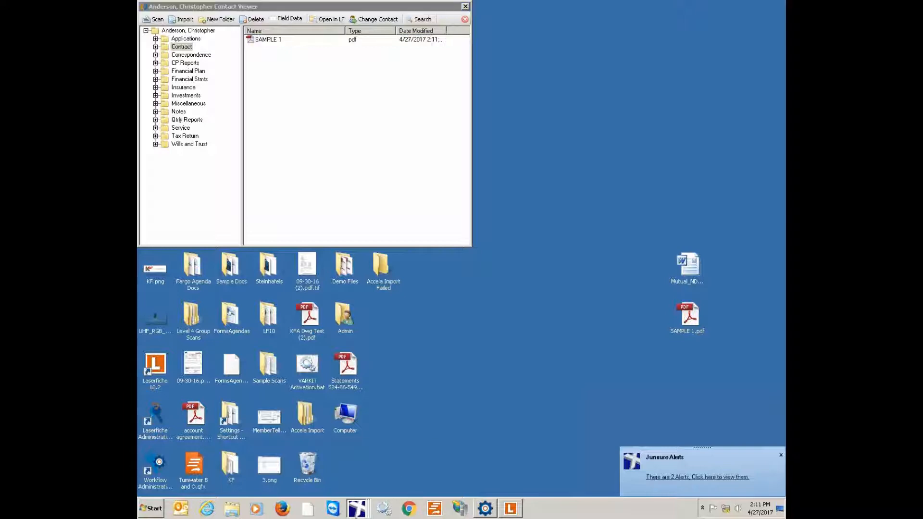
{"action": "left_click", "coordinate": [338, 473]}
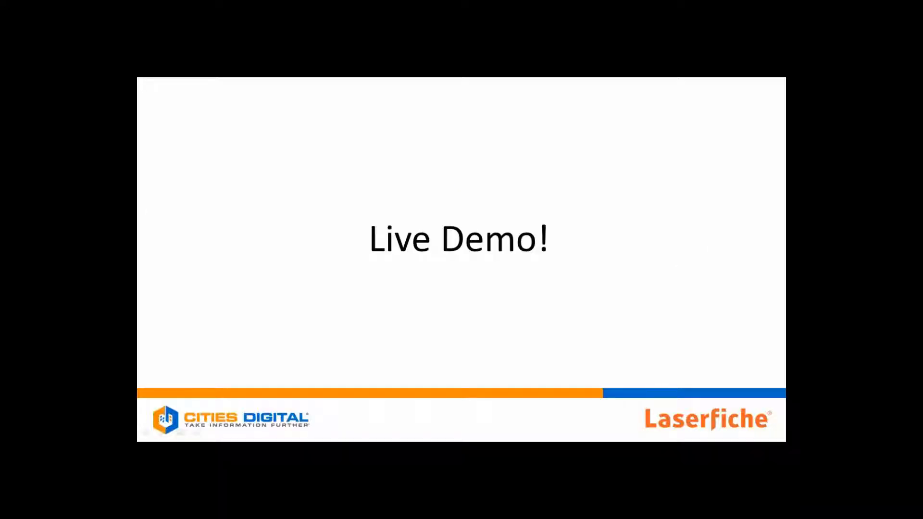
{"action": "left_click", "coordinate": [339, 278]}
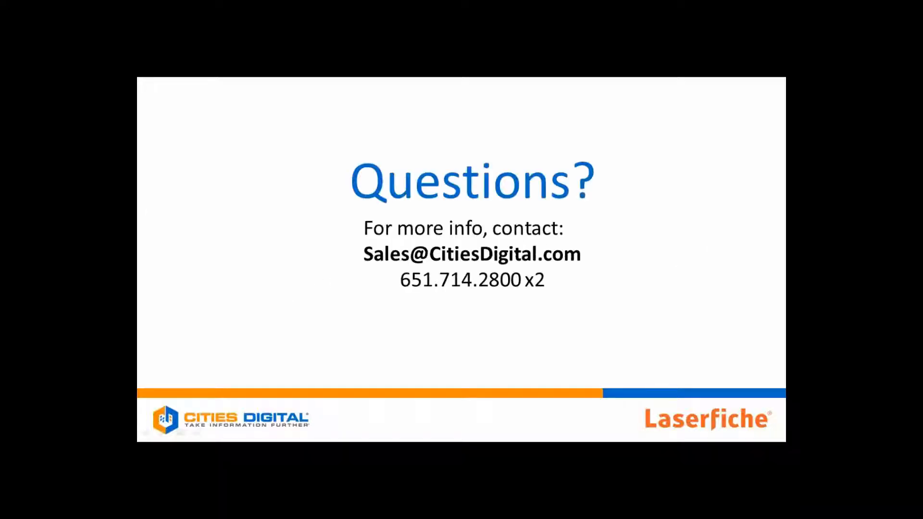